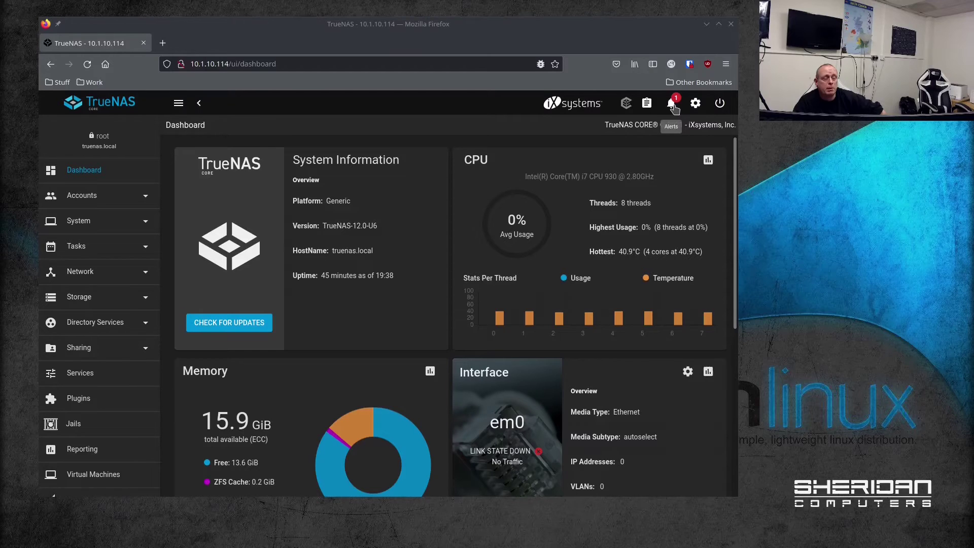
# Dismiss the critical DEGRADED boot pool alert from the alerts panel.
pyautogui.click(672, 105)
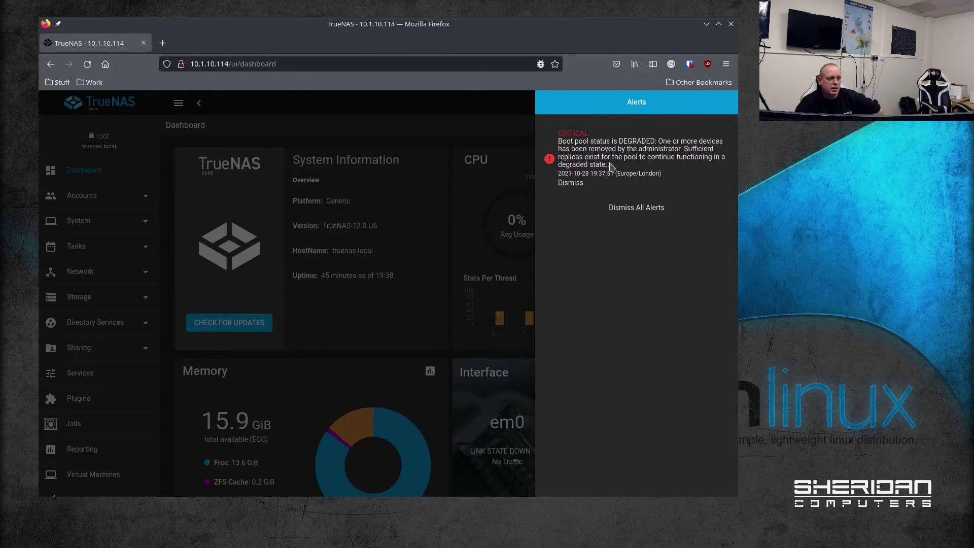
pyautogui.click(571, 184)
pyautogui.click(468, 139)
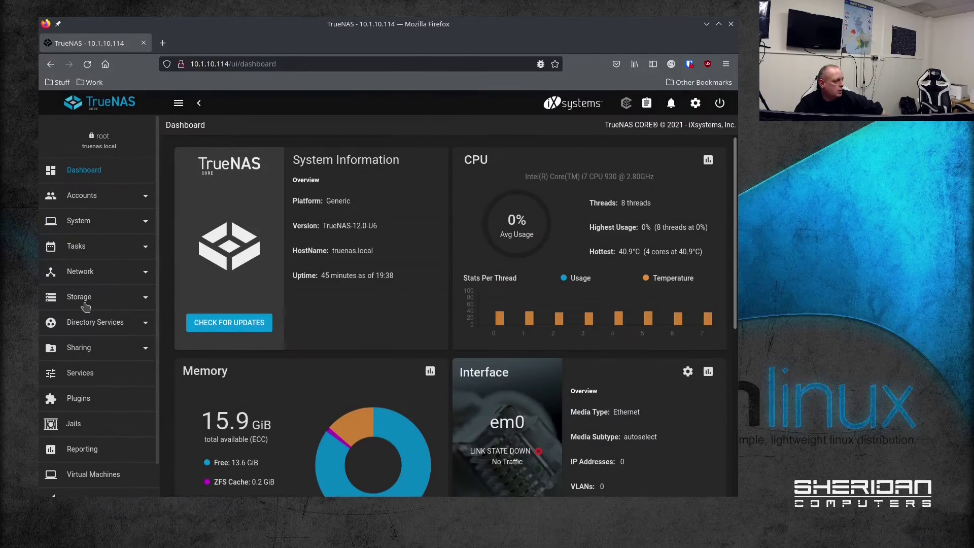
# Check the Storage Disks list, then go back to the Dashboard.
pyautogui.click(87, 302)
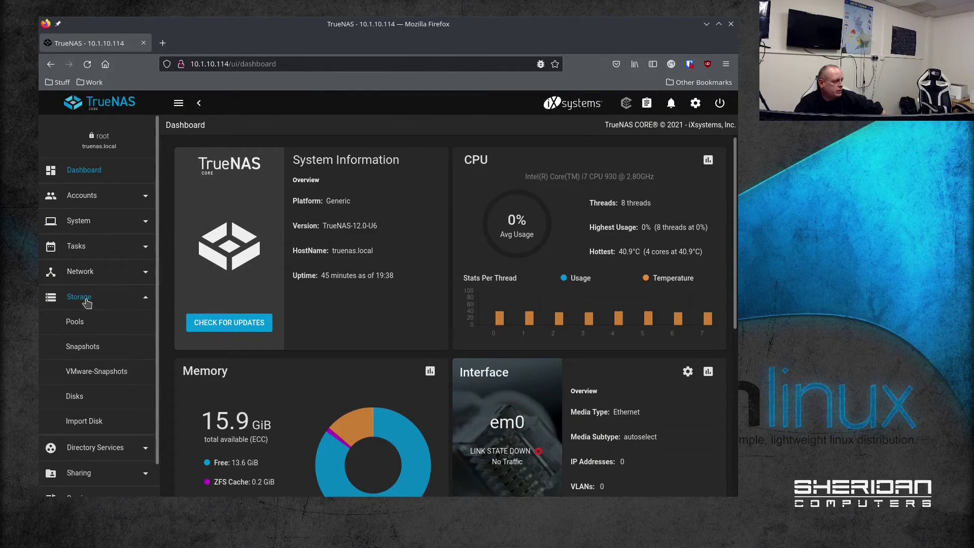
pyautogui.click(87, 399)
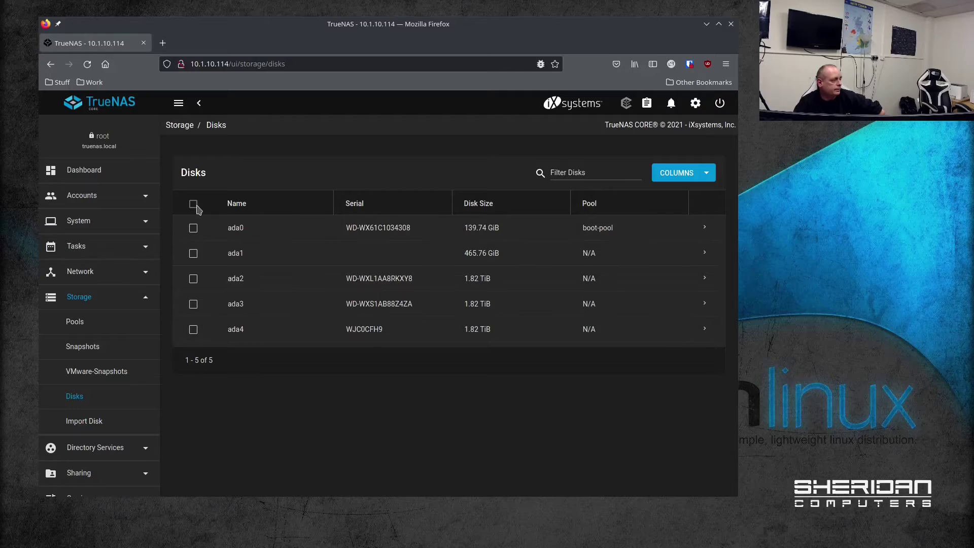
pyautogui.click(108, 176)
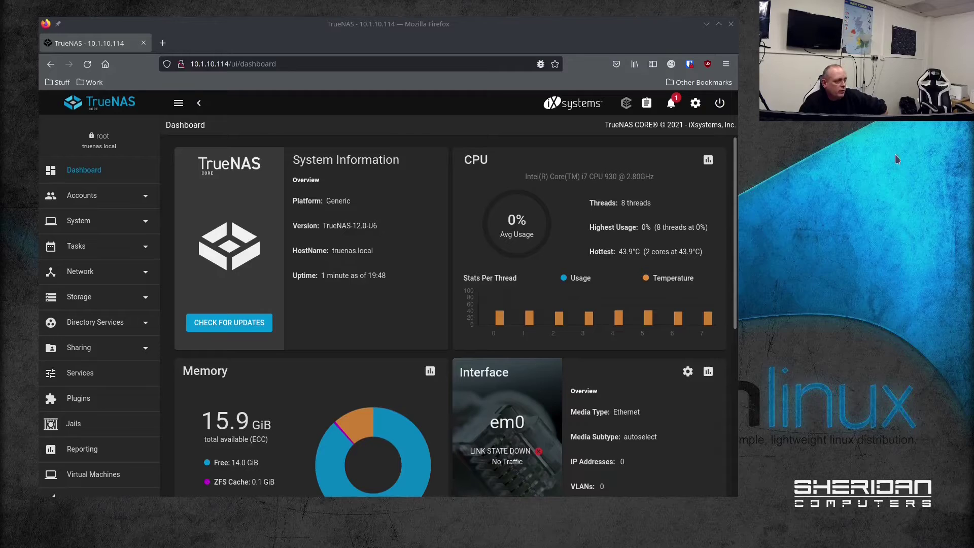
# Review the pending alert, then open Storage > Disks, where ada1 now shows no pool.
pyautogui.click(672, 103)
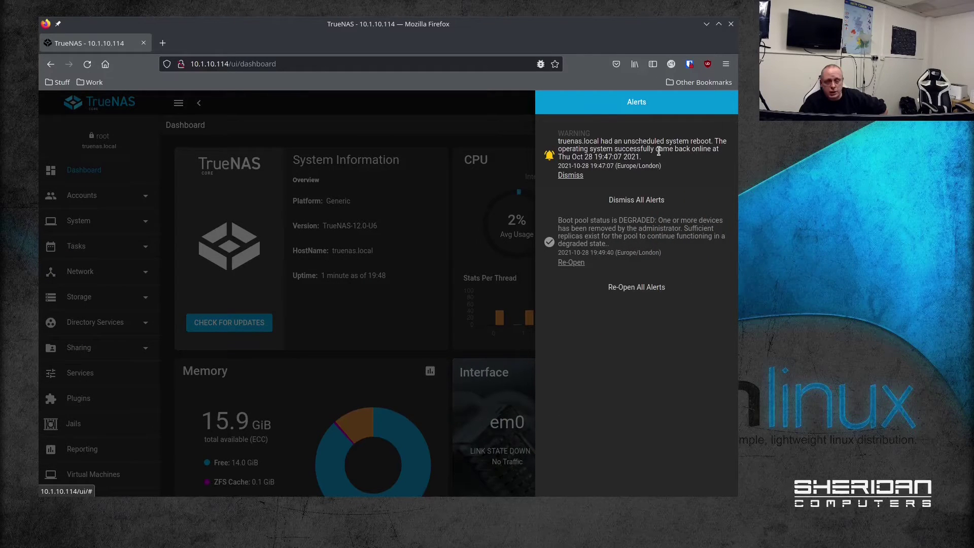
pyautogui.click(477, 111)
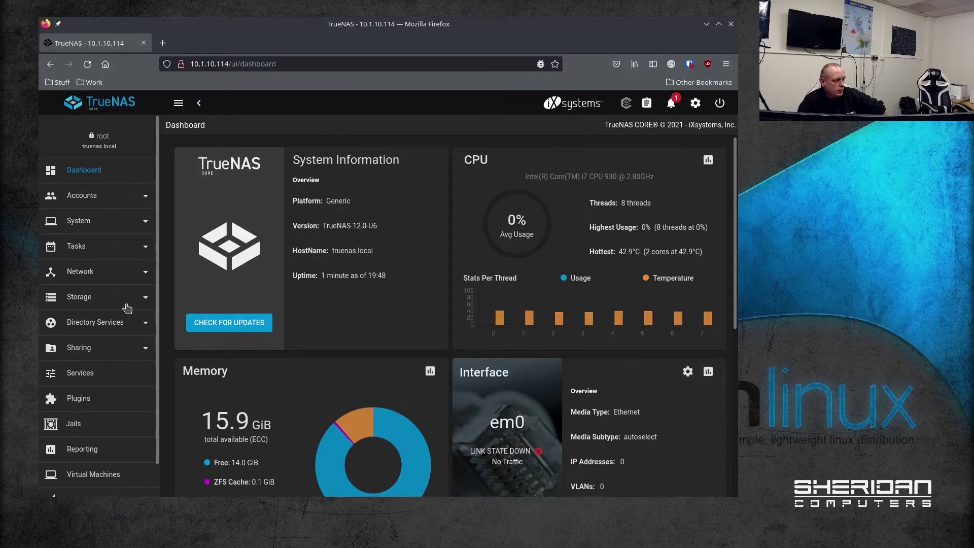
pyautogui.click(117, 304)
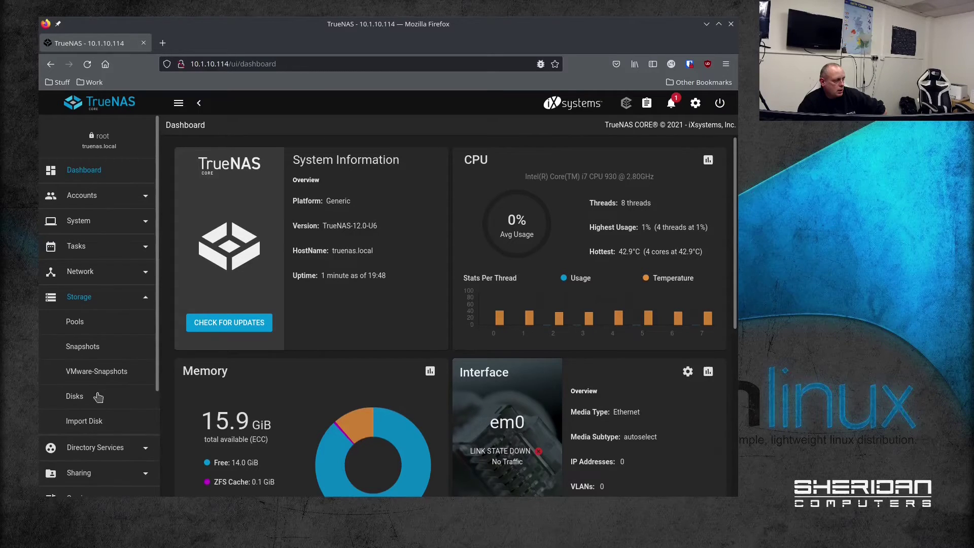
pyautogui.click(80, 399)
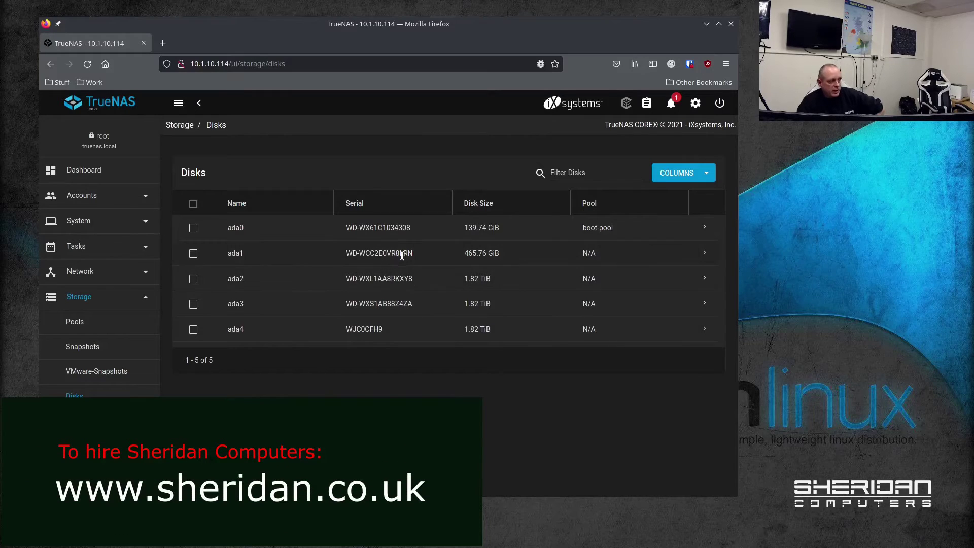
# Quick-wipe disk ada1 with confirmation, then close the progress message.
pyautogui.click(705, 254)
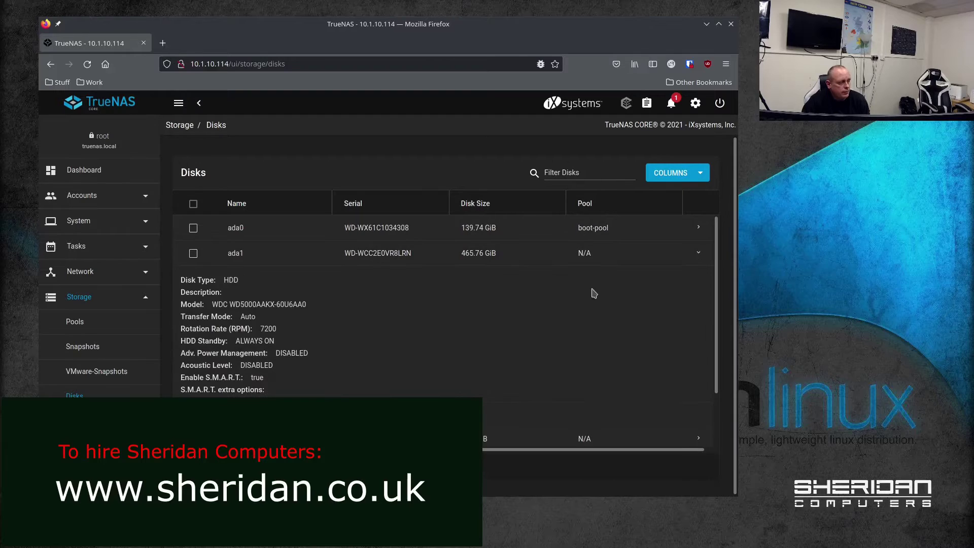
pyautogui.click(465, 417)
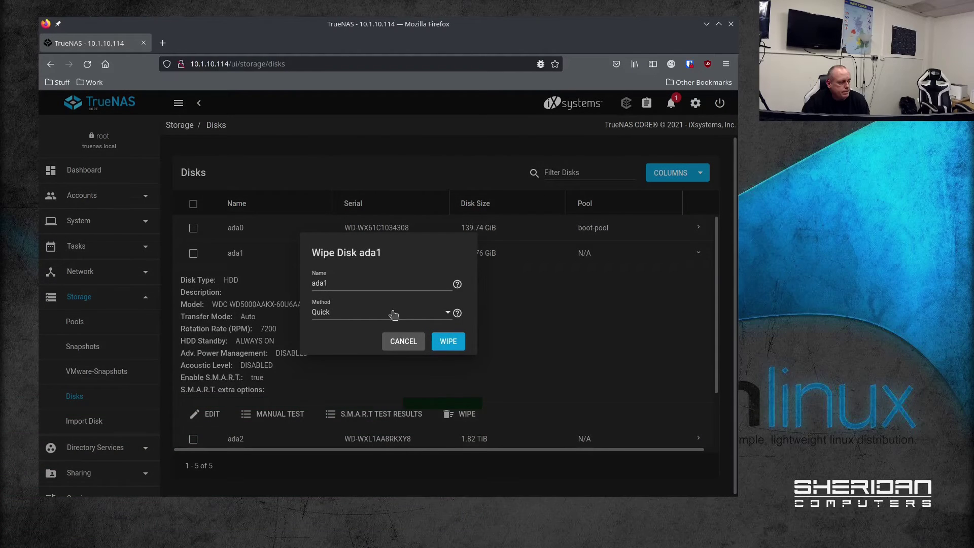
pyautogui.click(448, 342)
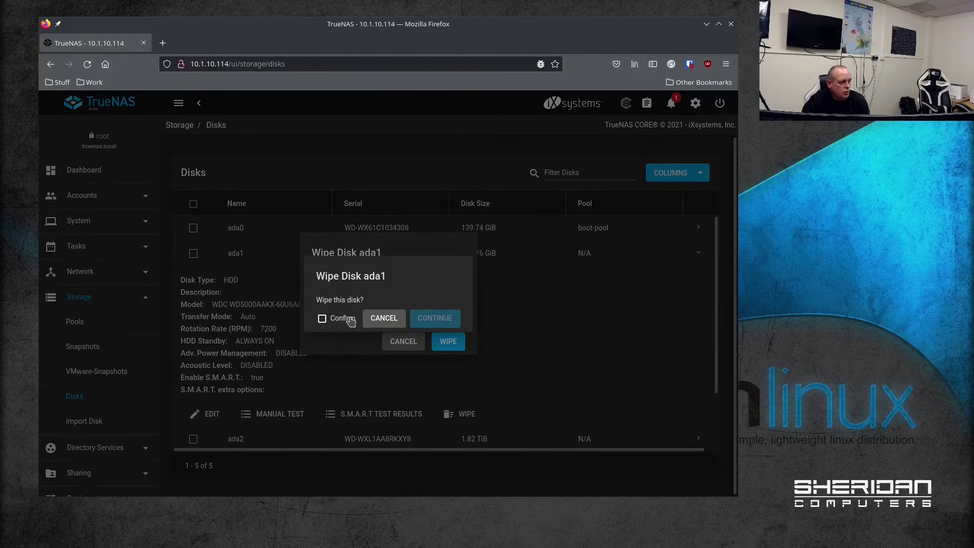
pyautogui.click(322, 318)
pyautogui.click(435, 319)
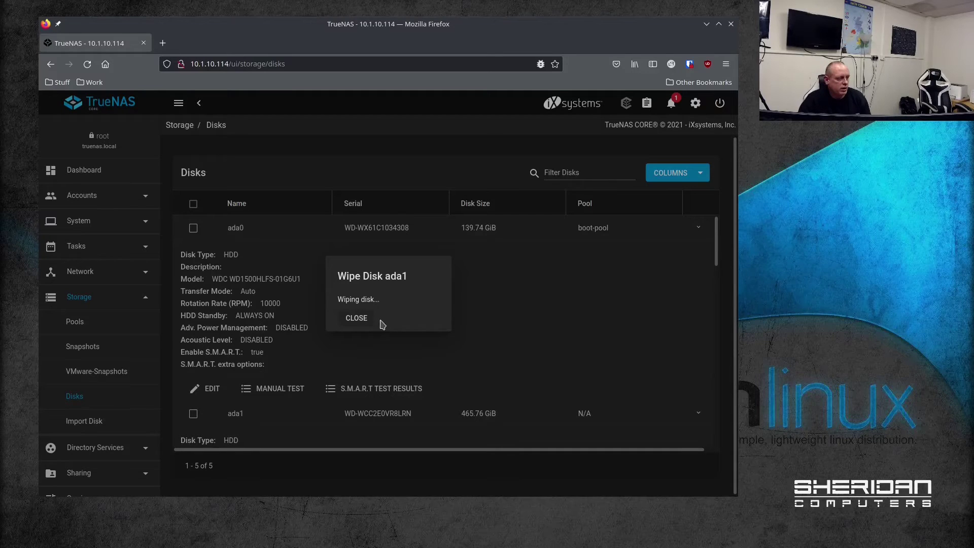
pyautogui.click(359, 318)
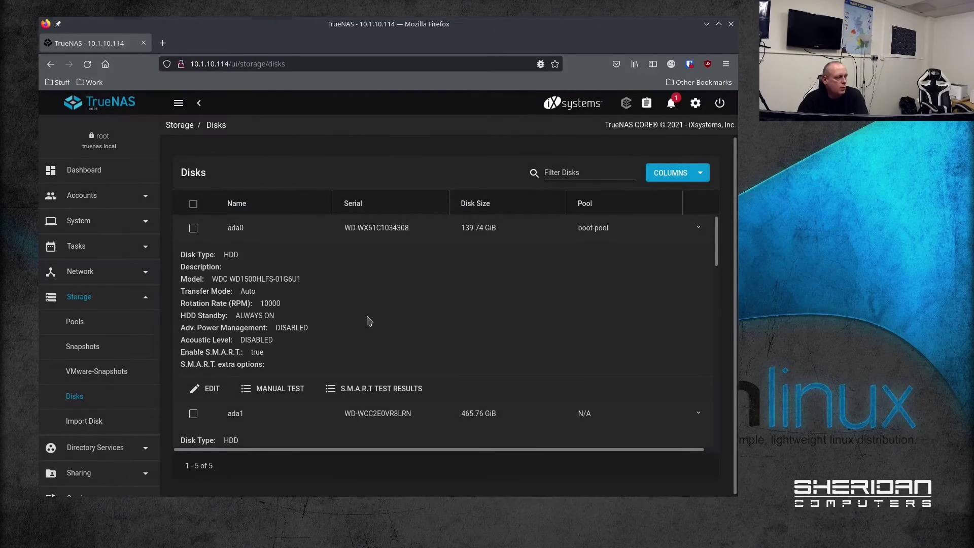
# Open Boot Pool Status under System > Boot, showing /dev/ada1p2 as REMOVED.
pyautogui.click(113, 227)
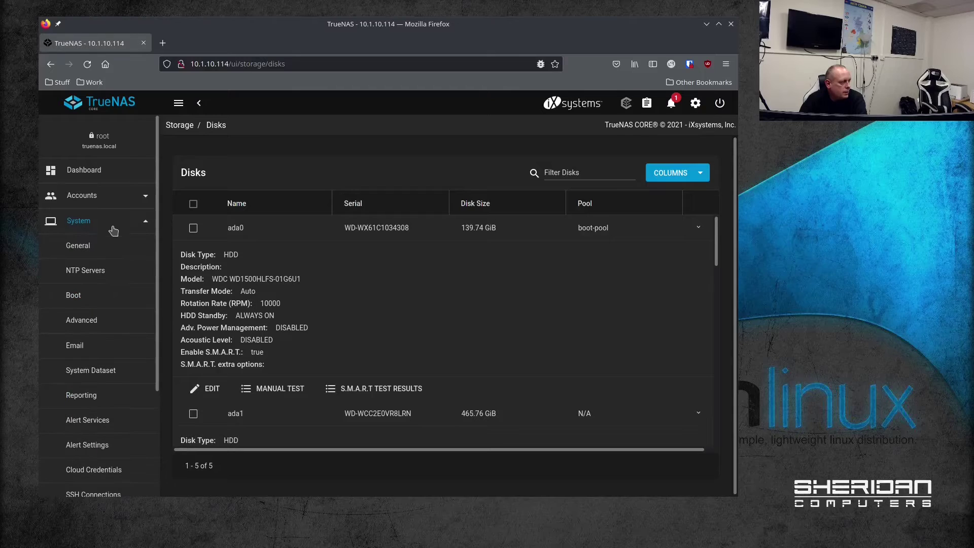
pyautogui.click(79, 297)
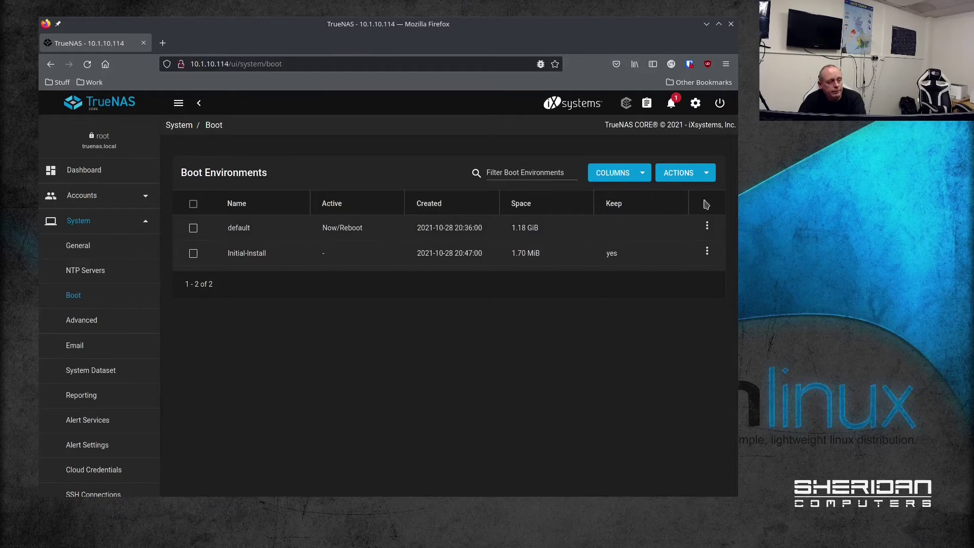
pyautogui.click(706, 177)
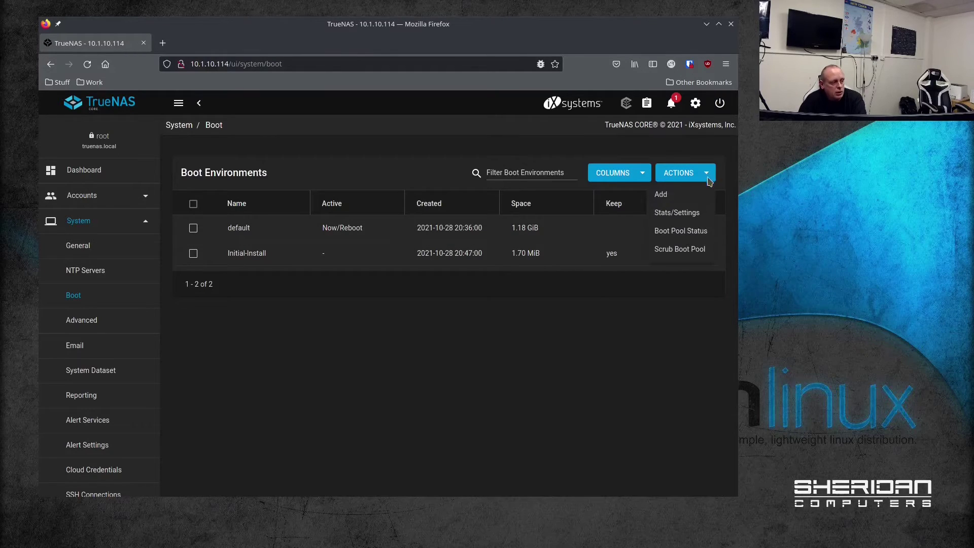
pyautogui.click(701, 232)
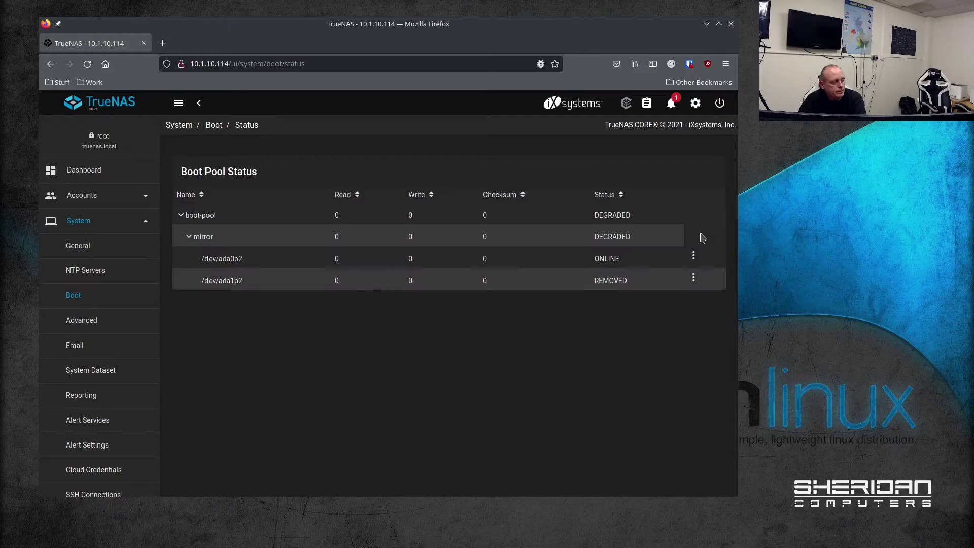
# Start replacing /dev/ada1p2 in the boot mirror with ada1 as the member disk.
pyautogui.click(693, 280)
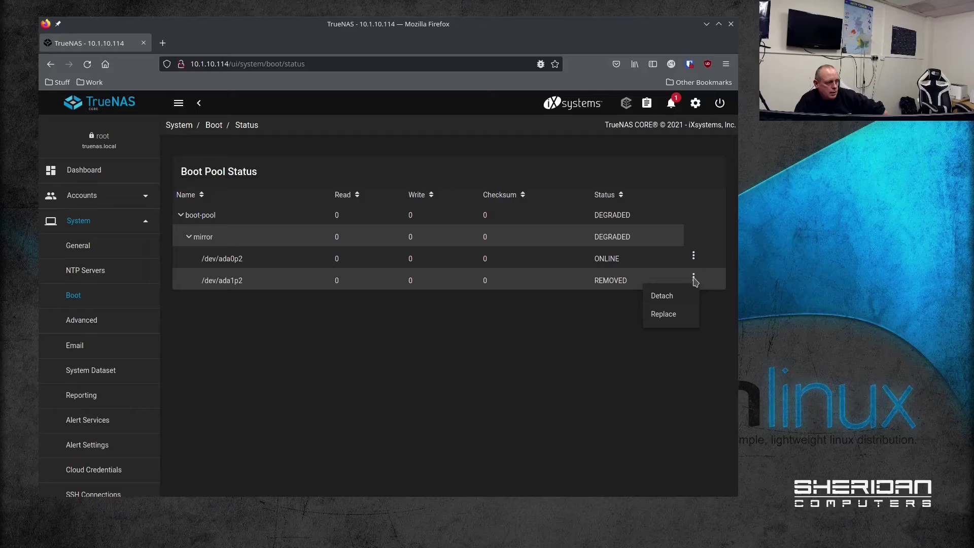
pyautogui.click(672, 316)
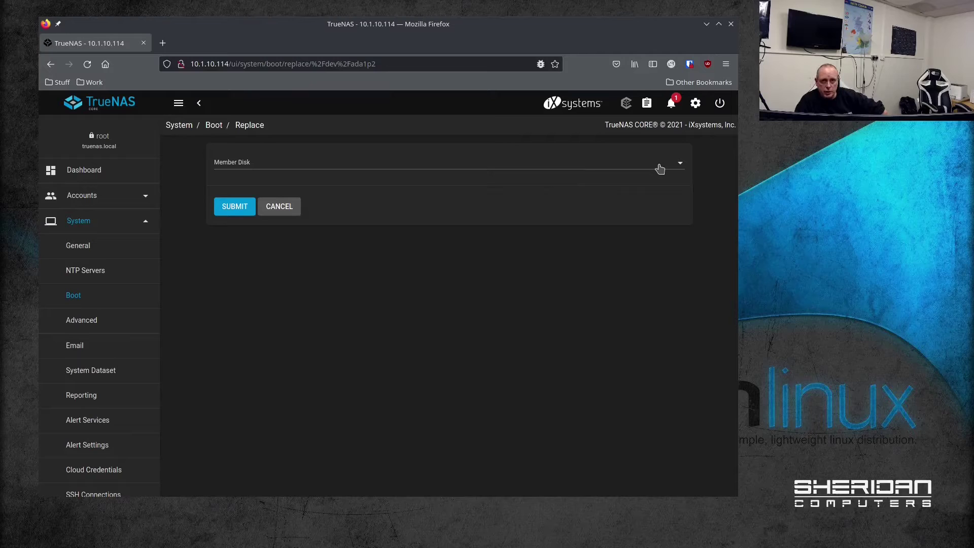
pyautogui.click(660, 169)
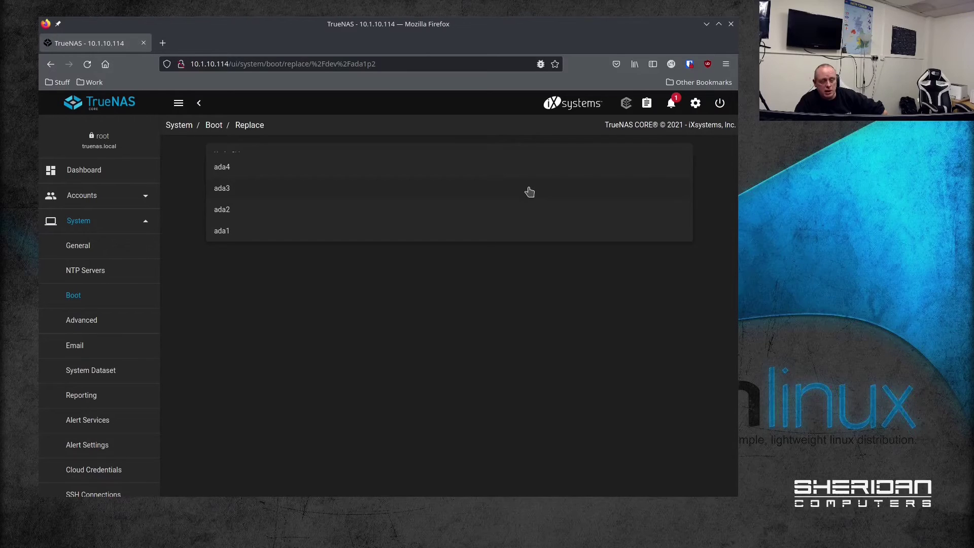
pyautogui.click(379, 238)
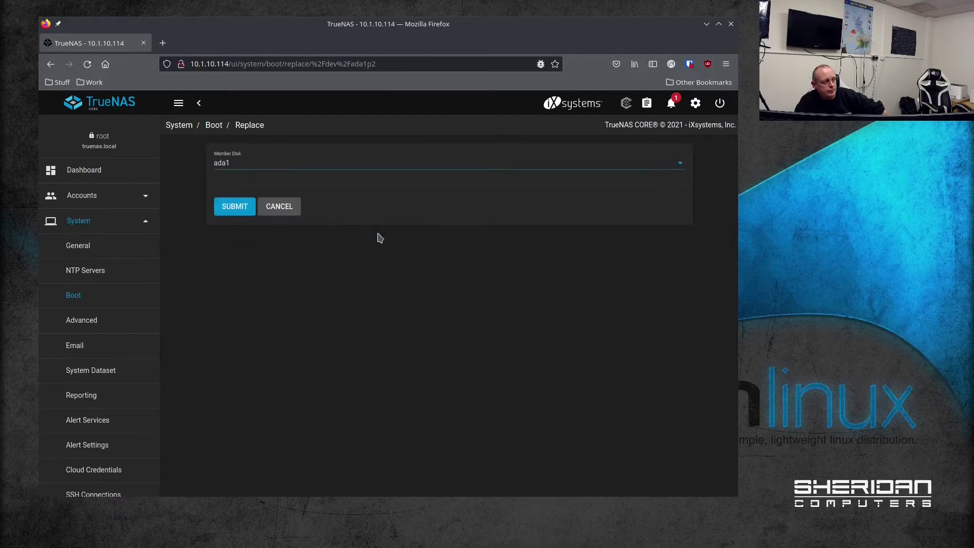
# Submit the ada1 replacement and let the boot mirror rebuild.
pyautogui.click(235, 206)
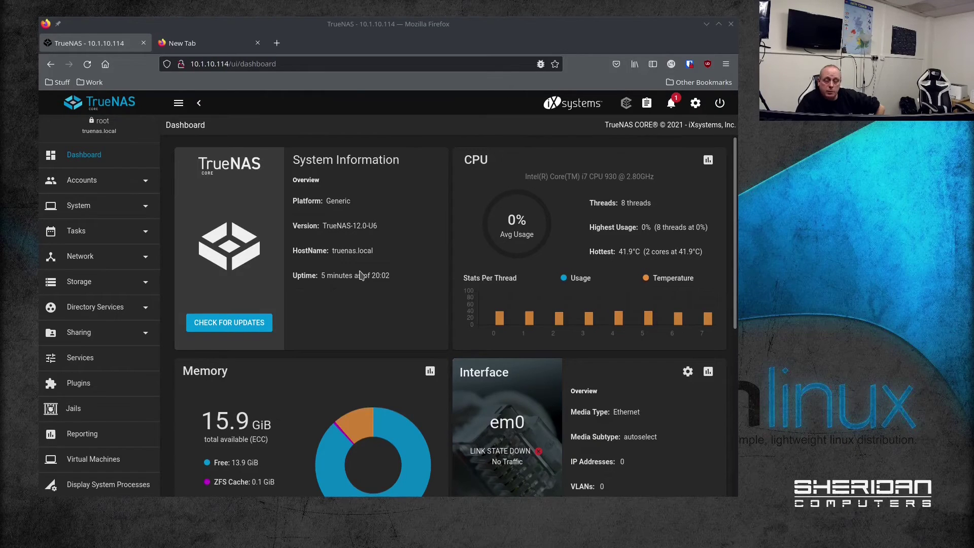
# Dismiss the new DEGRADED boot pool alert and go to the Boot Environments page.
pyautogui.click(671, 103)
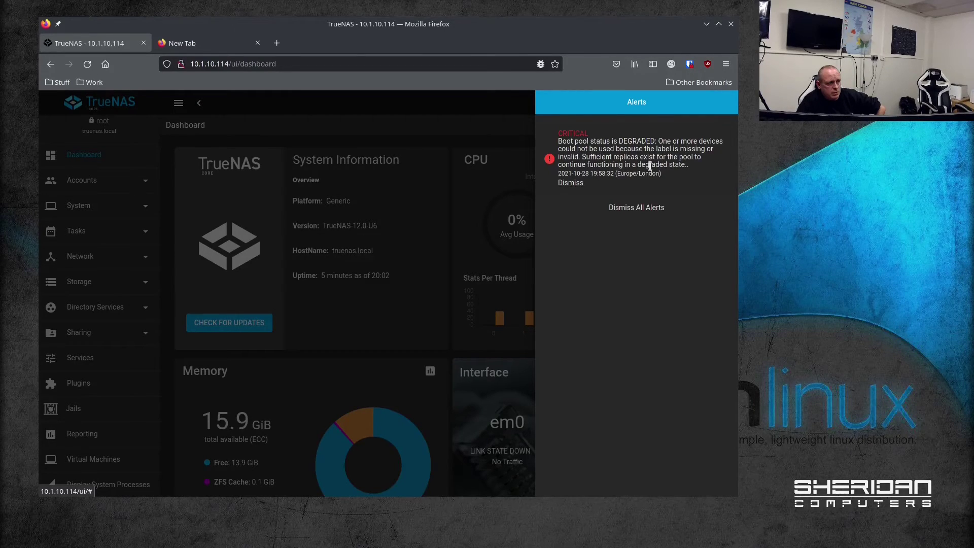
pyautogui.click(570, 183)
pyautogui.click(394, 120)
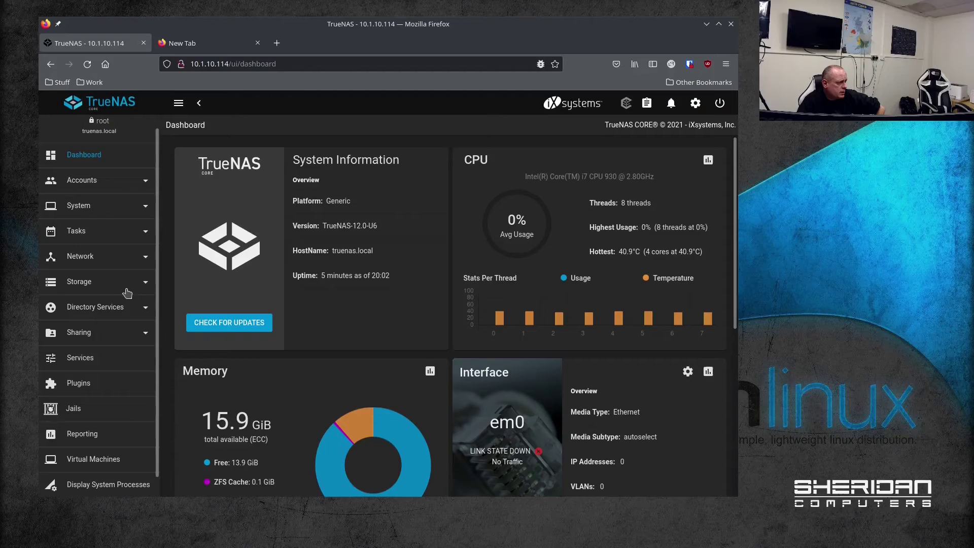
pyautogui.click(137, 207)
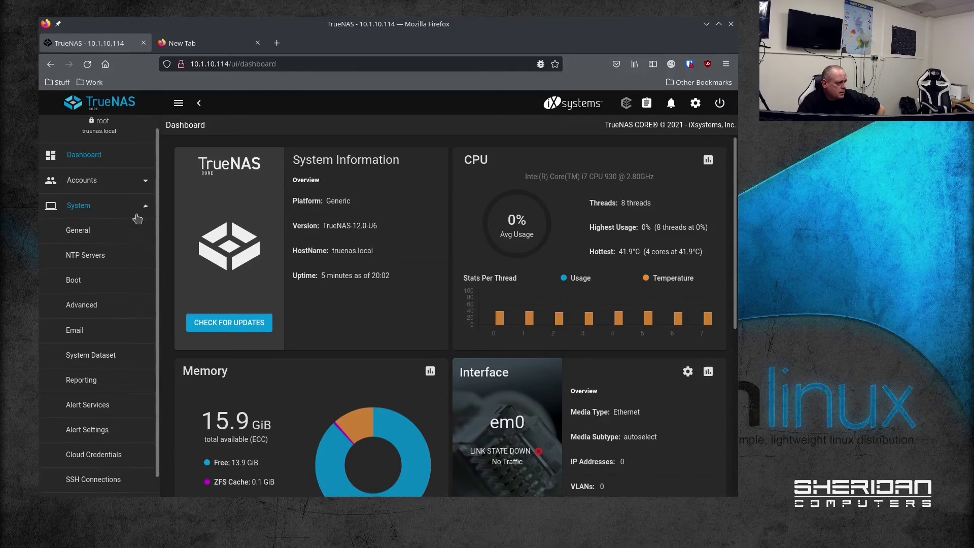
pyautogui.click(89, 280)
# Detach the faulted /dev/ada1p2 from the boot mirror via Boot Pool Status.
pyautogui.click(684, 180)
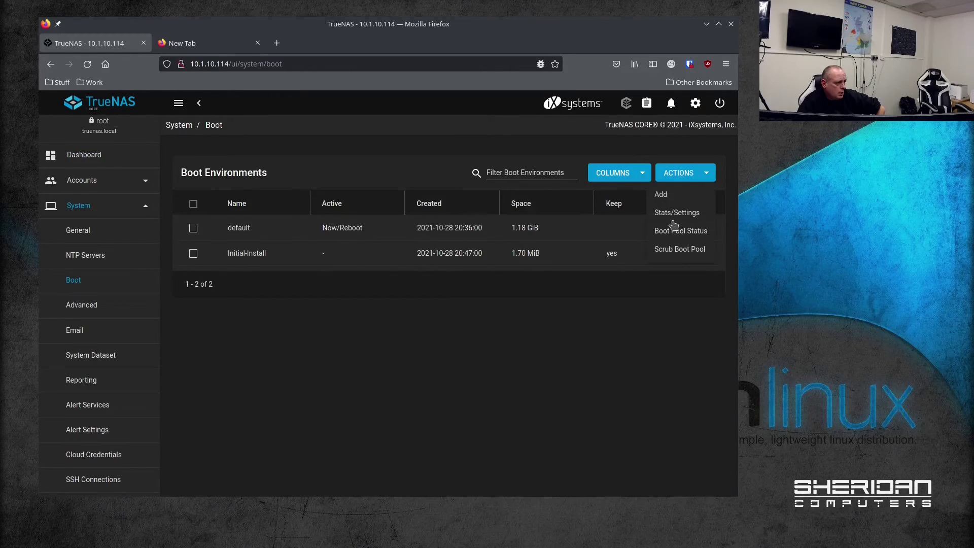
pyautogui.click(687, 231)
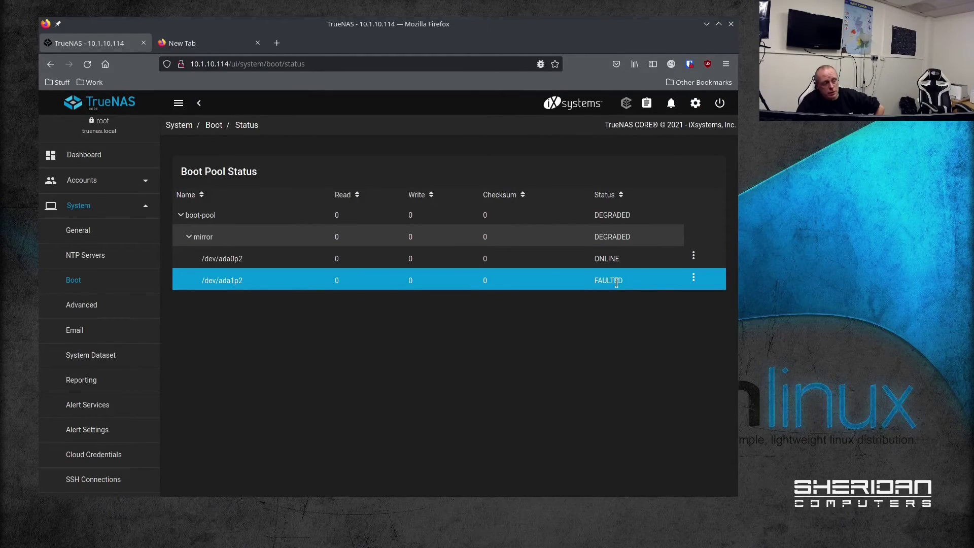
pyautogui.click(694, 278)
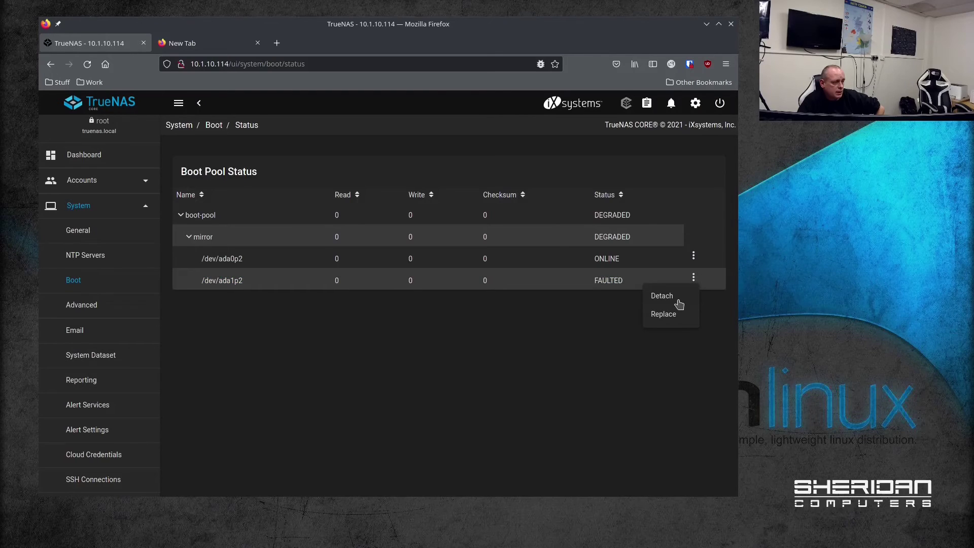
pyautogui.click(679, 298)
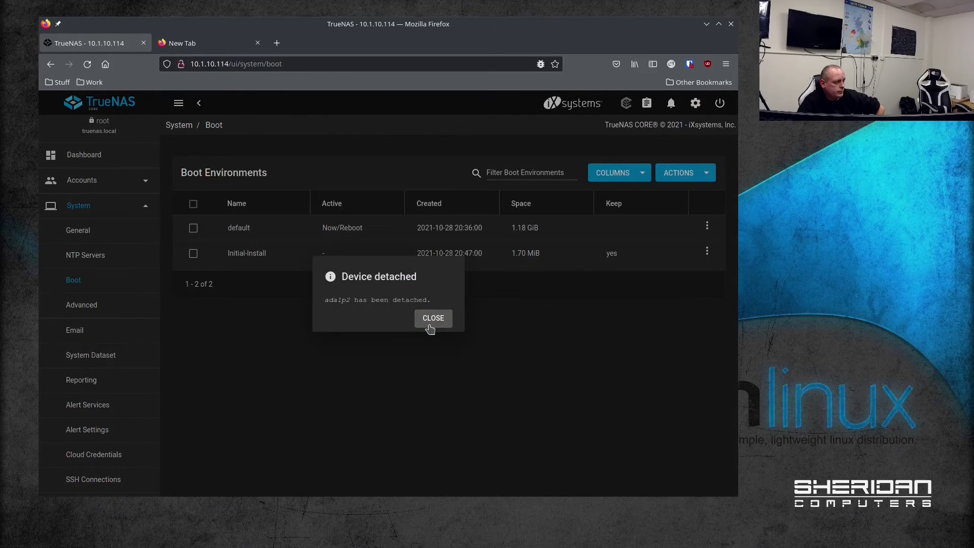
pyautogui.click(430, 321)
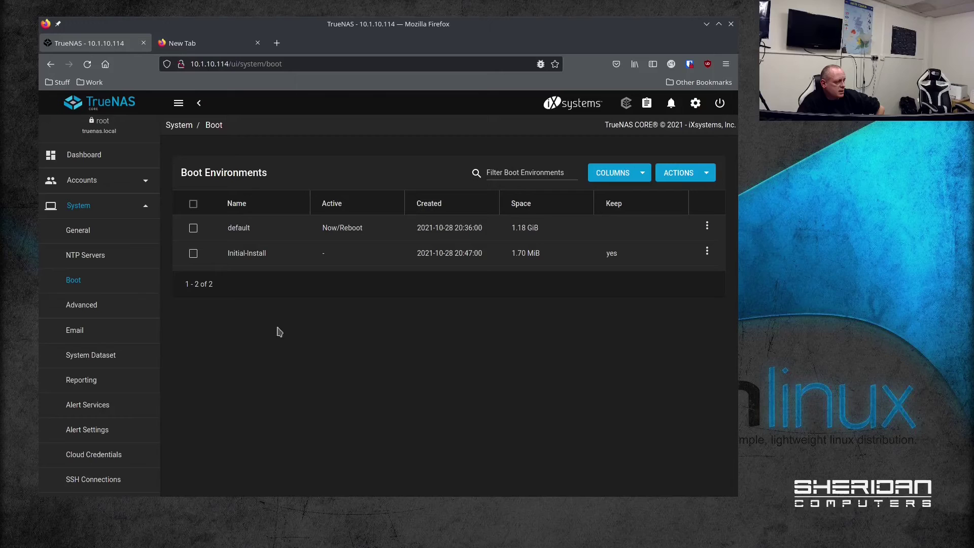
# Collapse System settings and open the Storage > Disks list.
pyautogui.scroll(-2, 137, 348)
pyautogui.scroll(3, 135, 348)
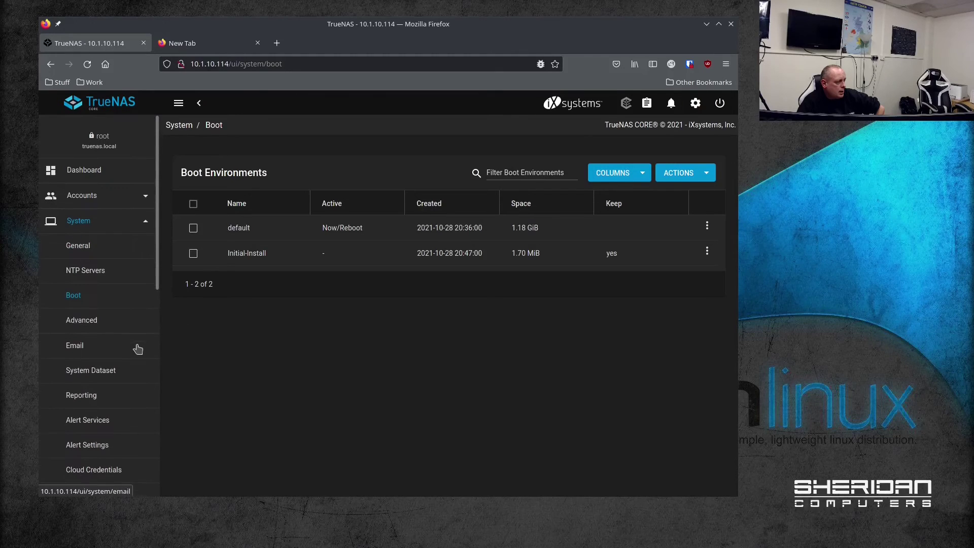
pyautogui.click(91, 221)
pyautogui.click(107, 296)
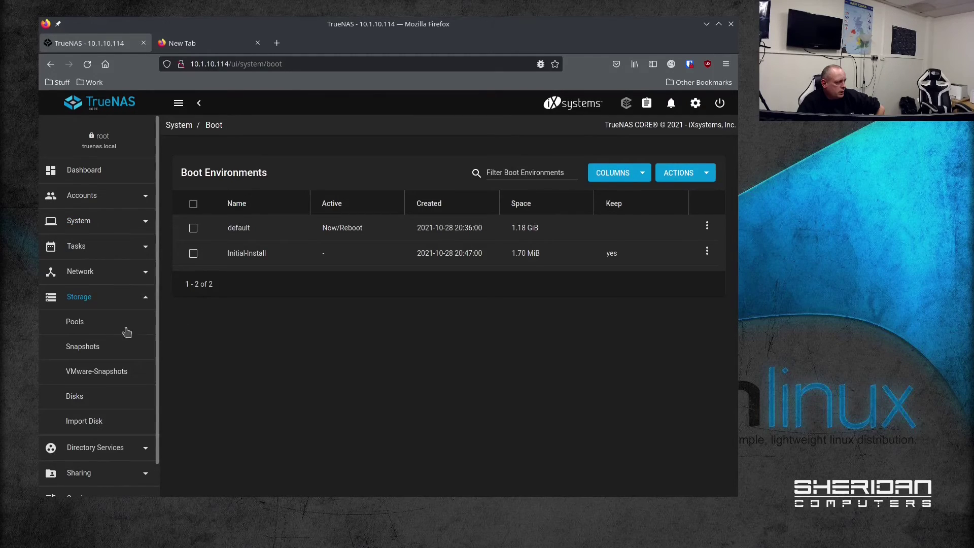
pyautogui.click(71, 397)
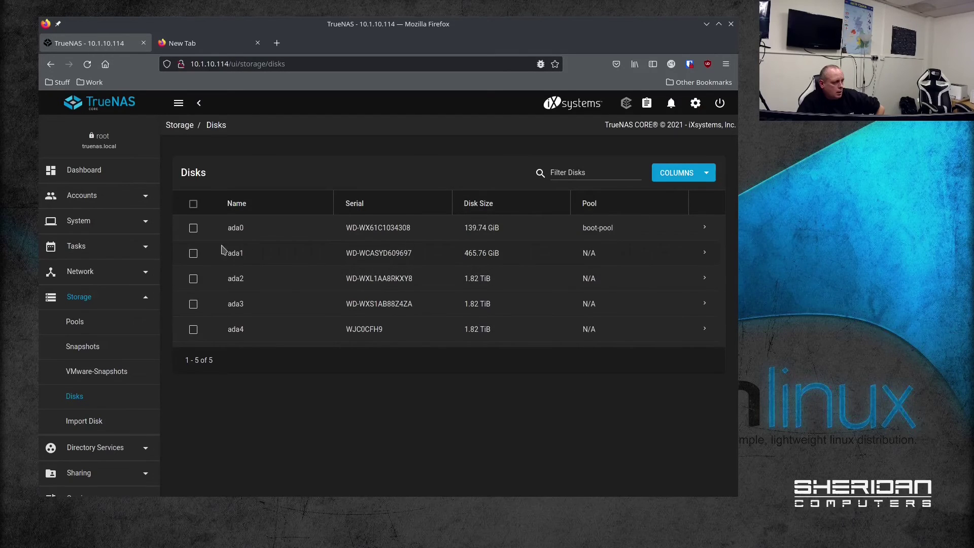
# Quick-wipe disk ada1 again with confirmation, then close the wiping notice.
pyautogui.click(705, 254)
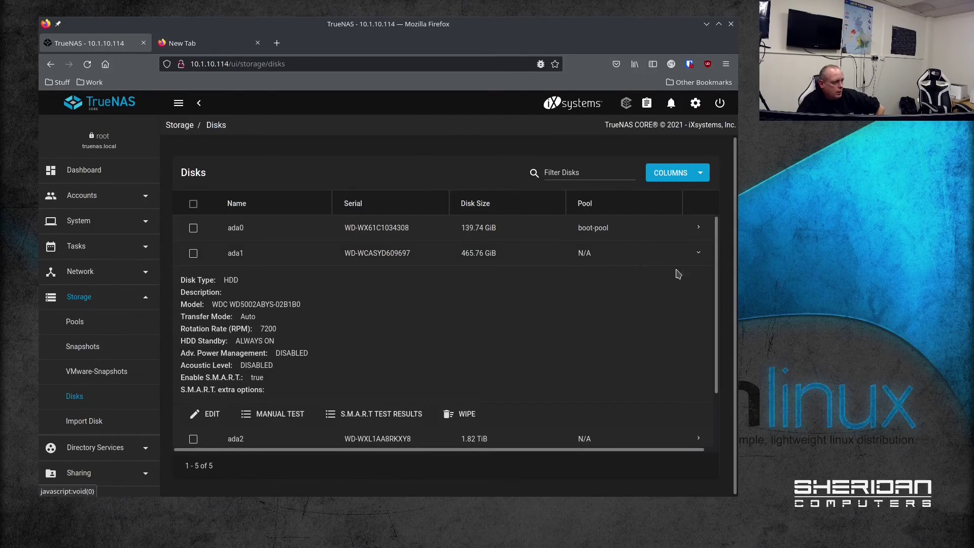
pyautogui.scroll(-1, 486, 352)
pyautogui.click(462, 356)
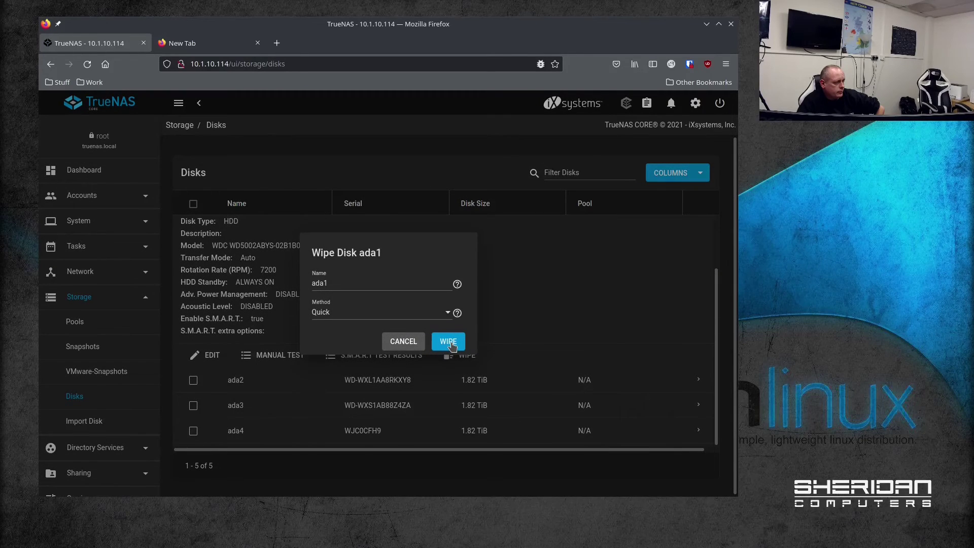
pyautogui.click(449, 342)
pyautogui.click(339, 321)
pyautogui.click(434, 320)
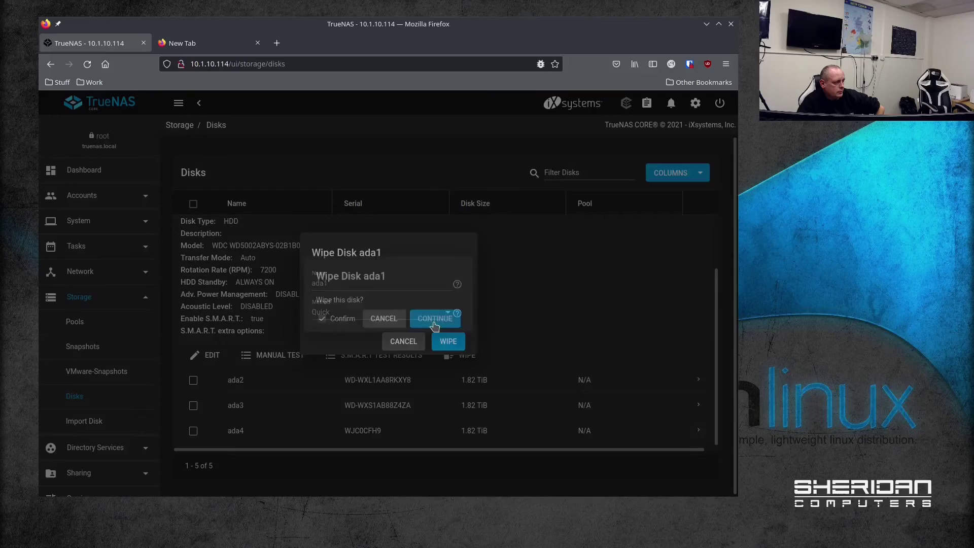
pyautogui.click(357, 318)
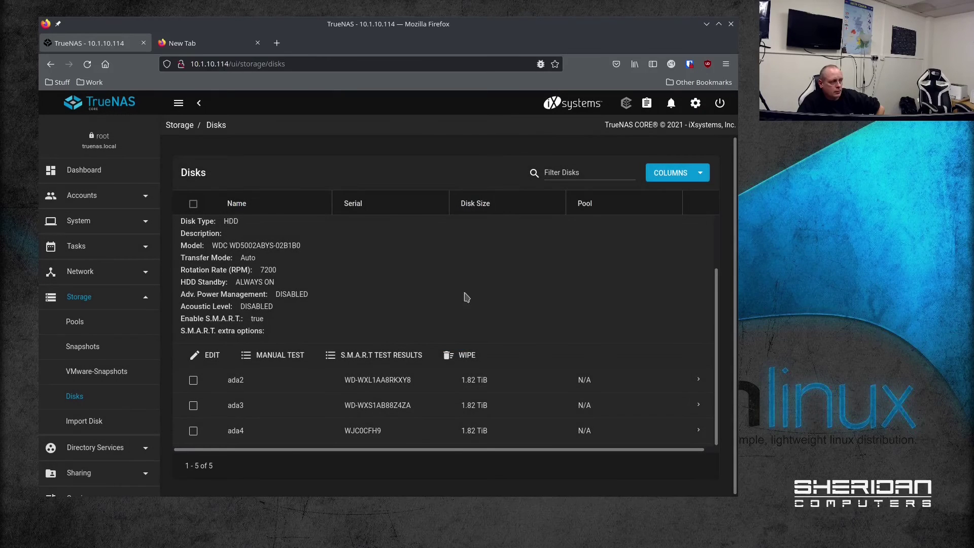
# Open the Boot Pool Status page from System > Boot.
pyautogui.scroll(3, 383, 300)
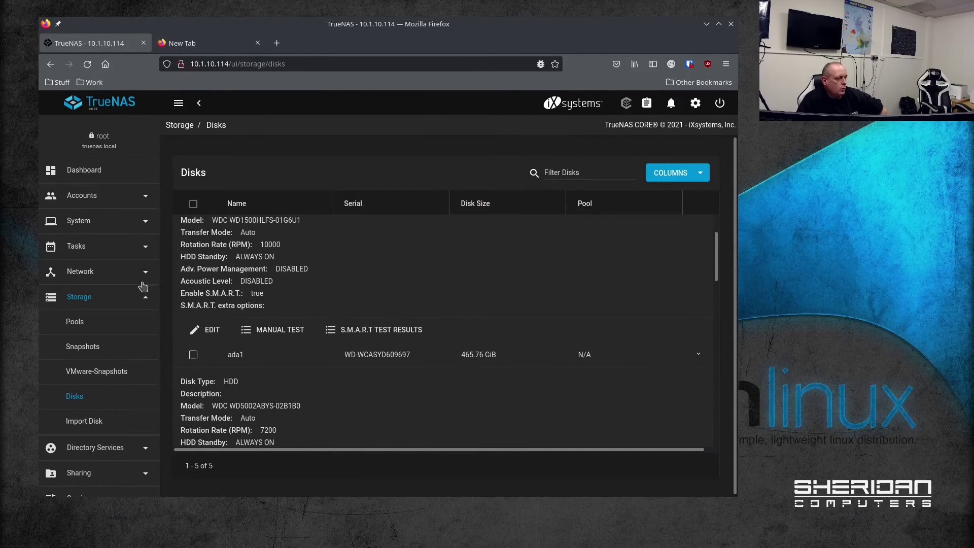
pyautogui.click(124, 222)
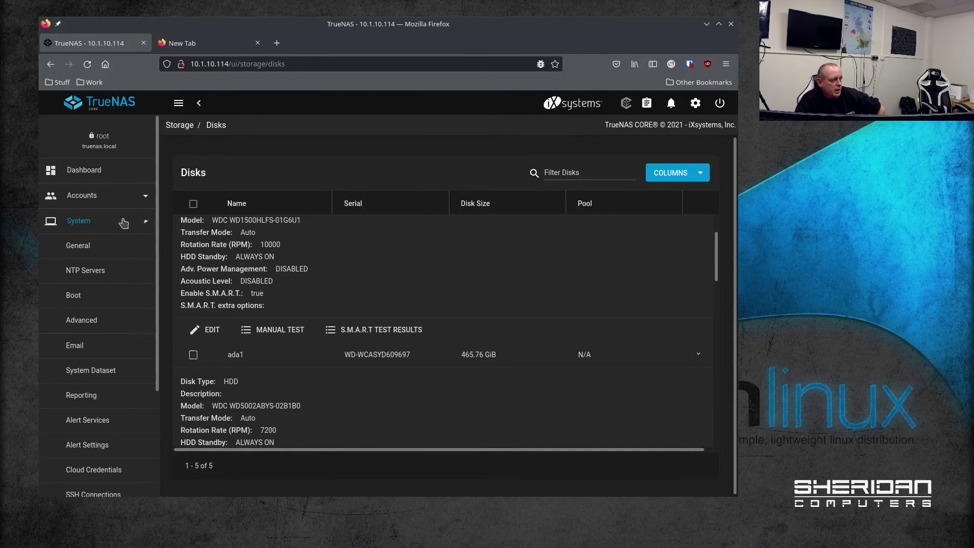
pyautogui.click(104, 298)
pyautogui.click(707, 176)
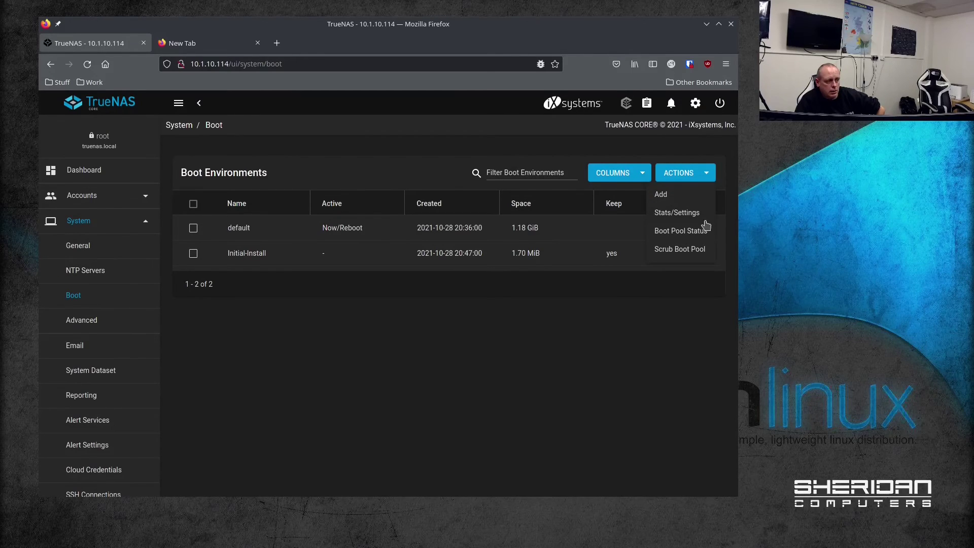
pyautogui.click(693, 237)
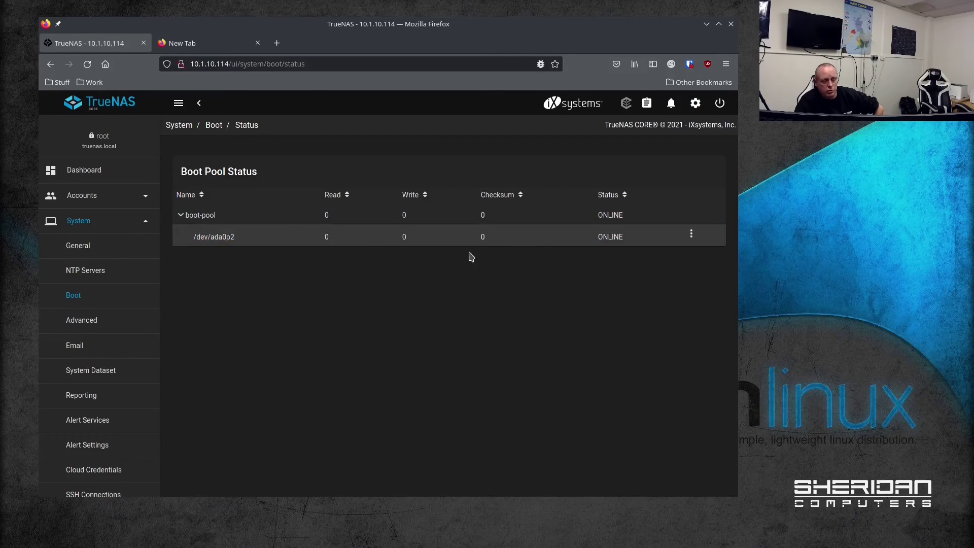
# Attach ada1 (465.76 GiB) to mirror ada0p2, using all disk space.
pyautogui.click(691, 235)
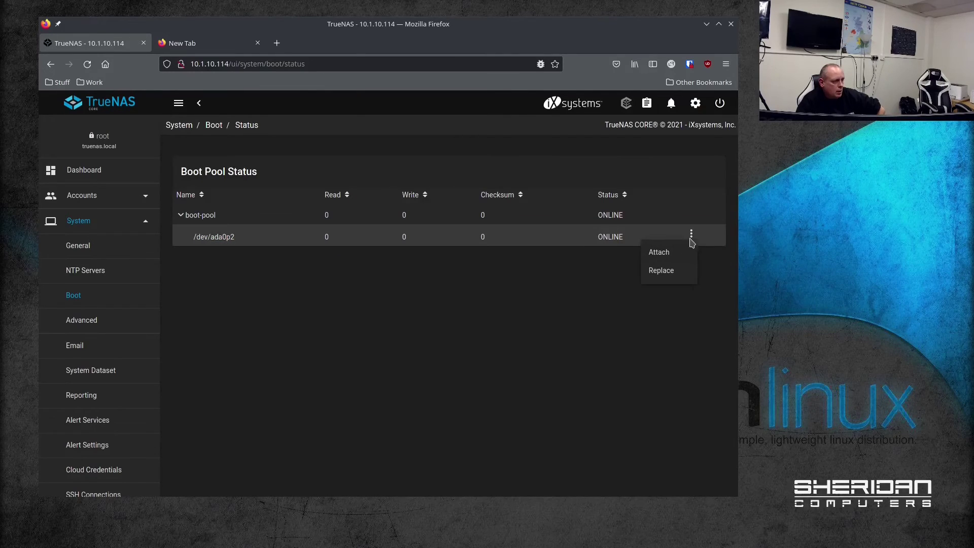
pyautogui.click(659, 252)
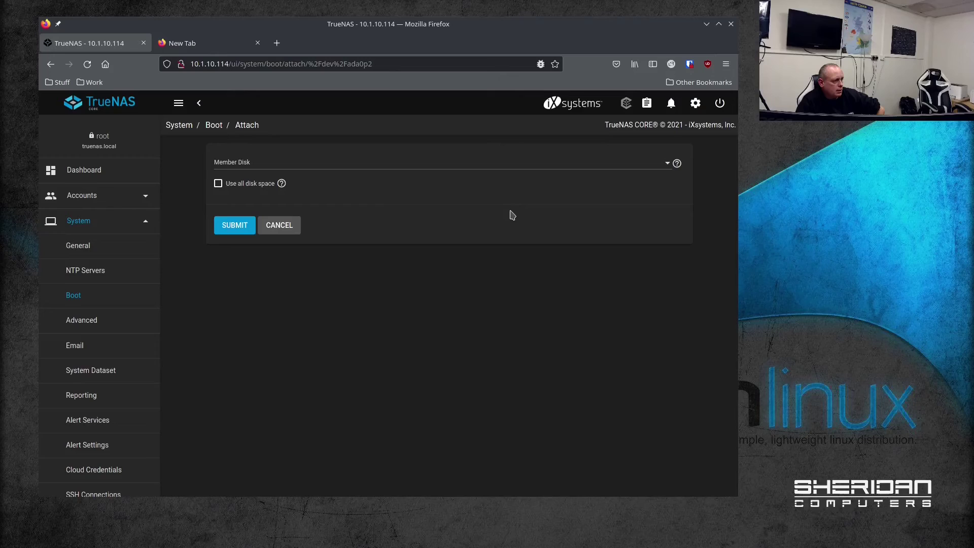
pyautogui.click(643, 165)
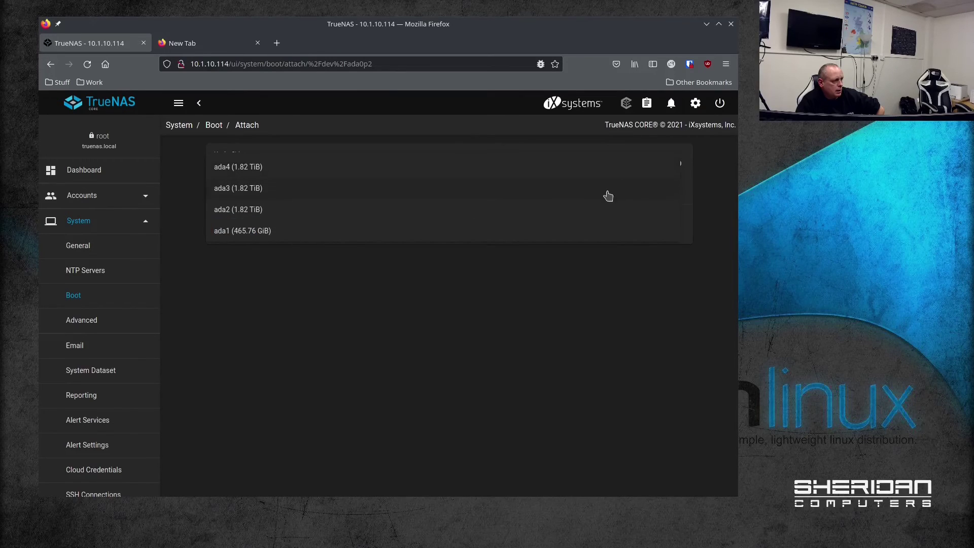
pyautogui.click(537, 229)
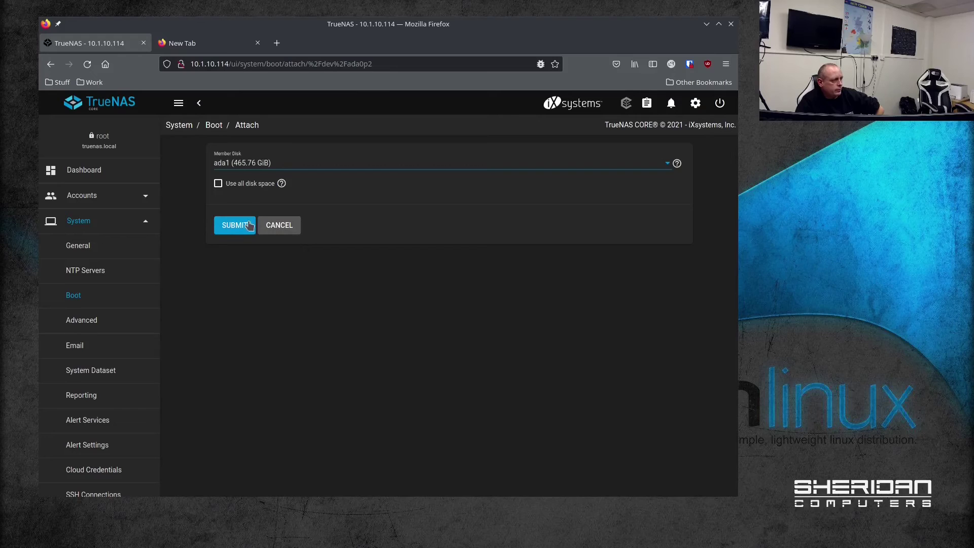
pyautogui.click(231, 188)
pyautogui.click(236, 227)
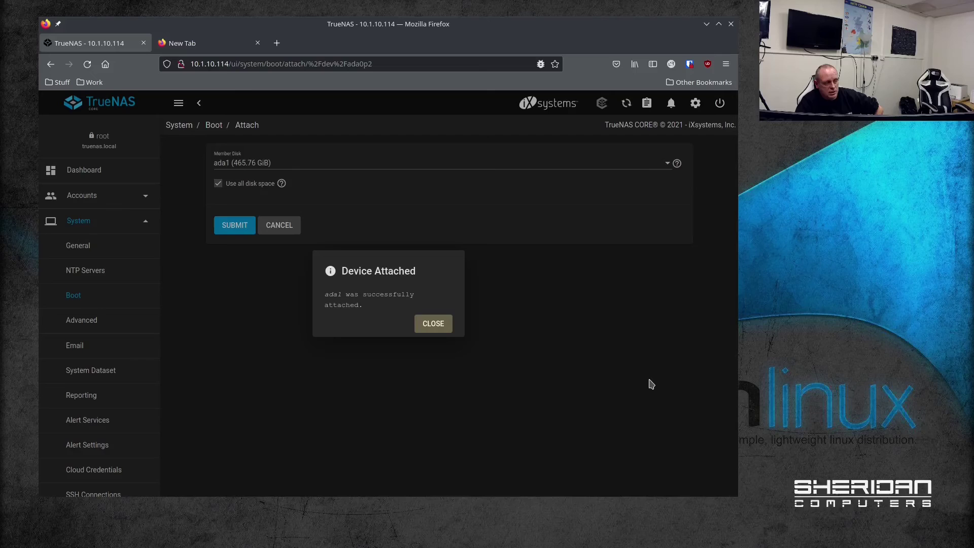
# Dismiss the device-attached notice and view the boot pool status showing ada0p2 and ada1p2 ONLINE.
pyautogui.click(435, 325)
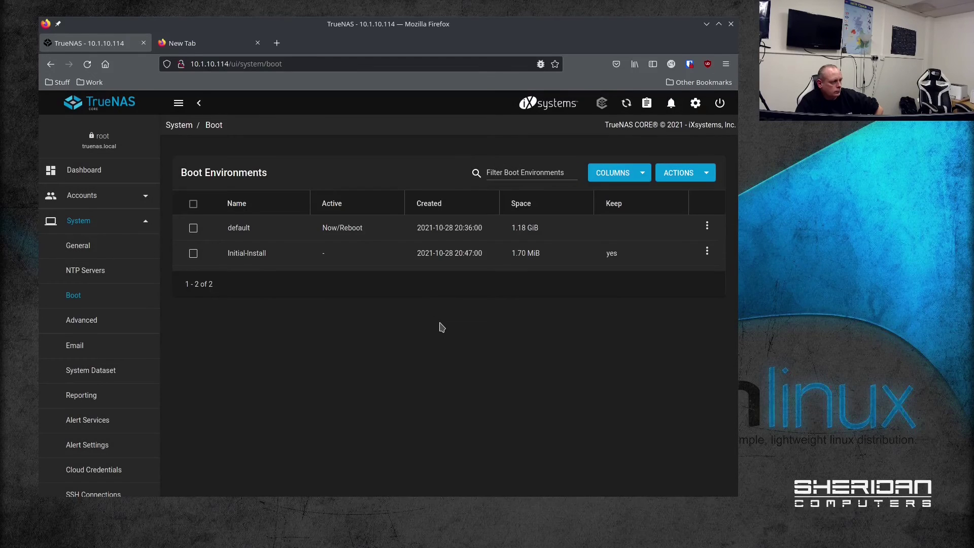
pyautogui.click(703, 175)
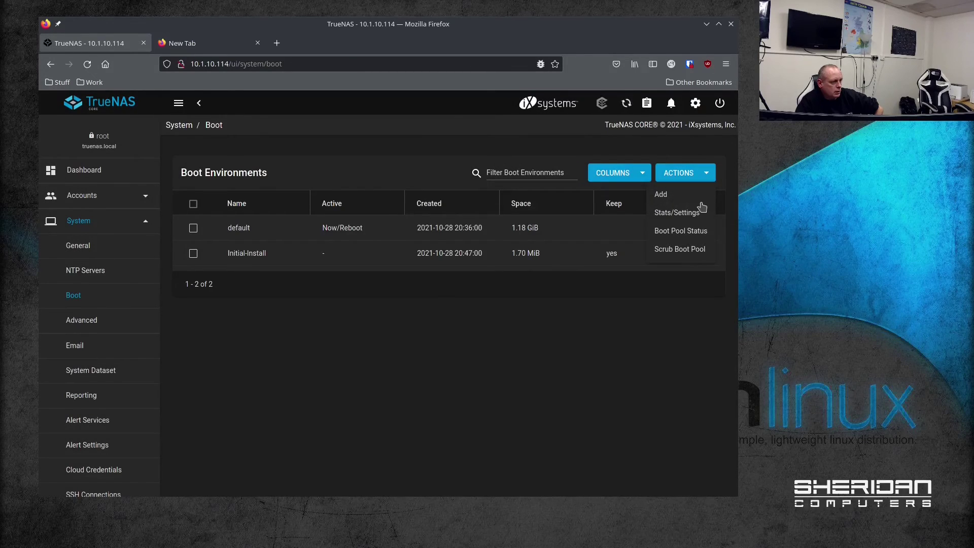
pyautogui.click(701, 236)
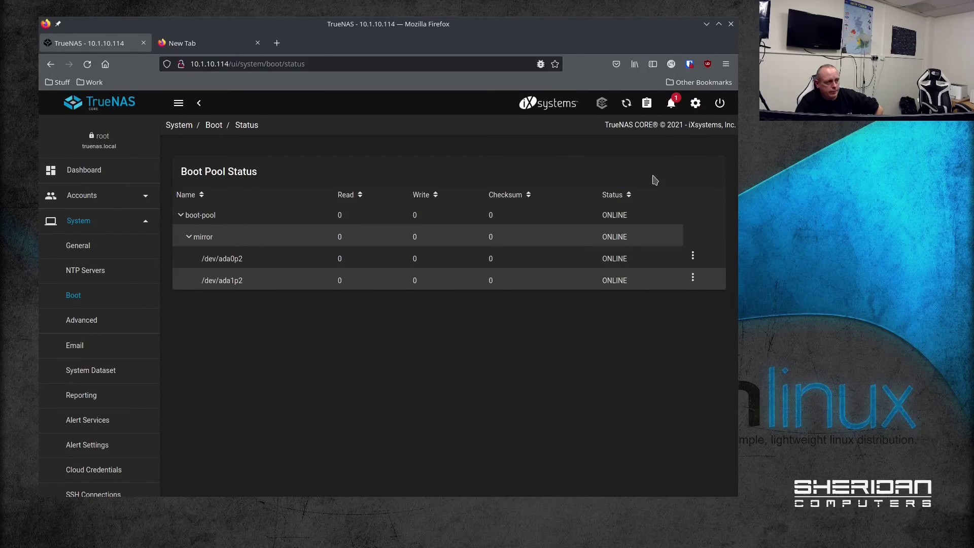
# Dismiss the critical boot pool resilvering alert from the Alerts list.
pyautogui.click(672, 105)
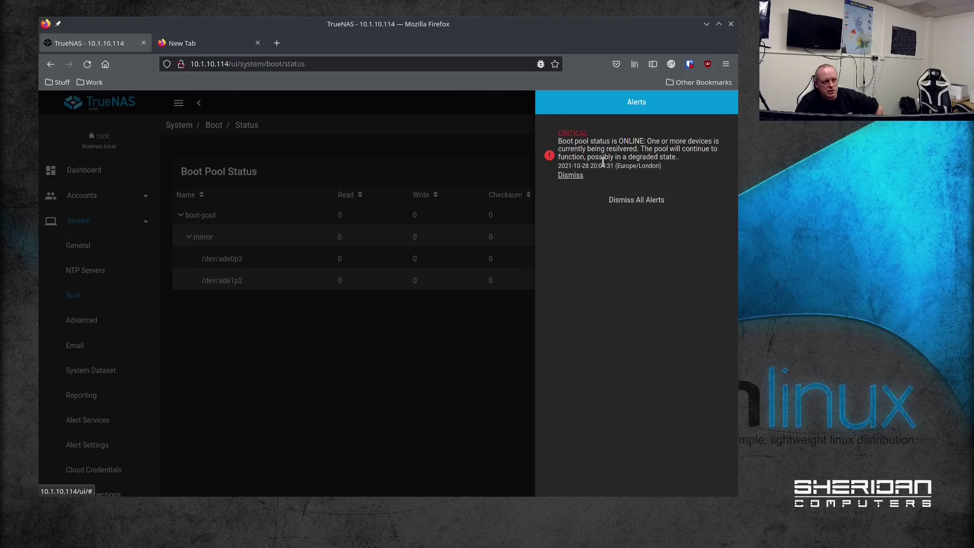
pyautogui.click(575, 176)
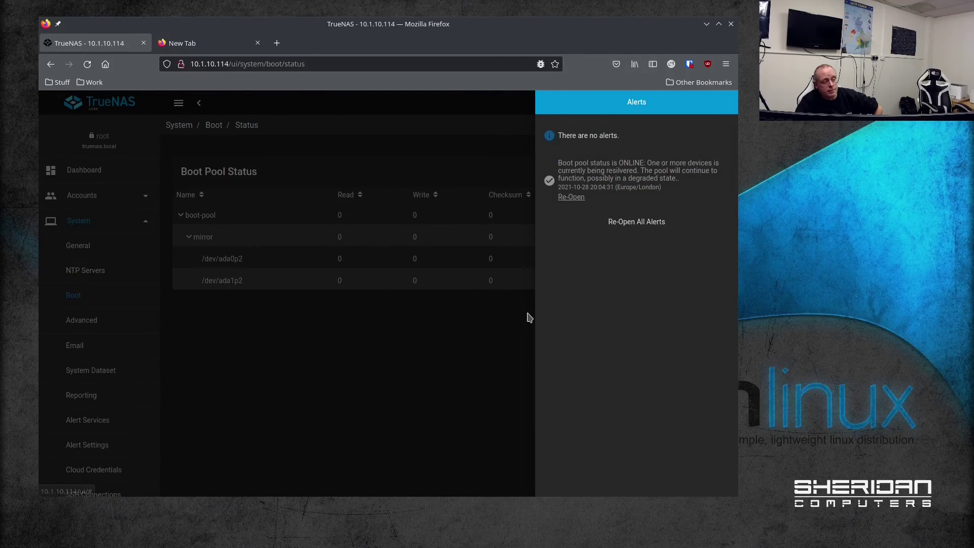
pyautogui.click(526, 322)
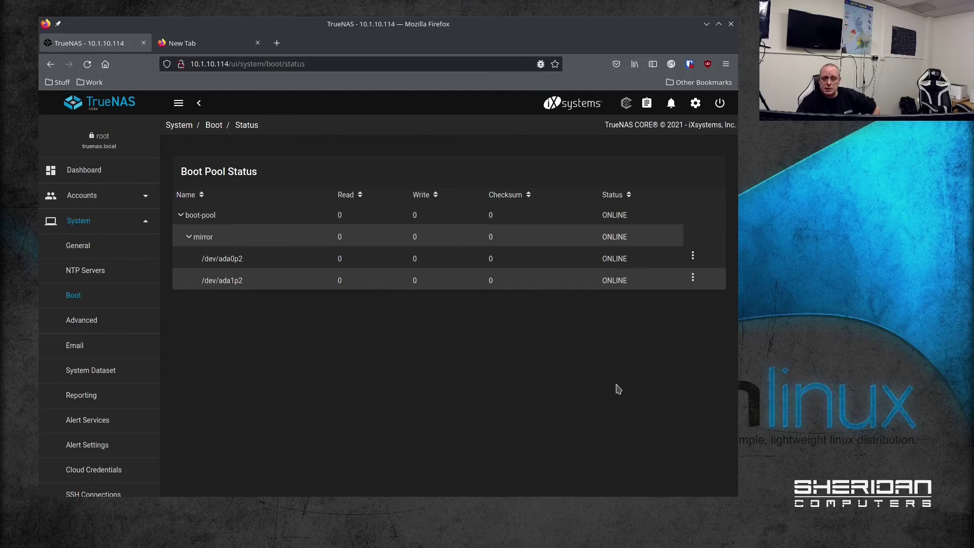